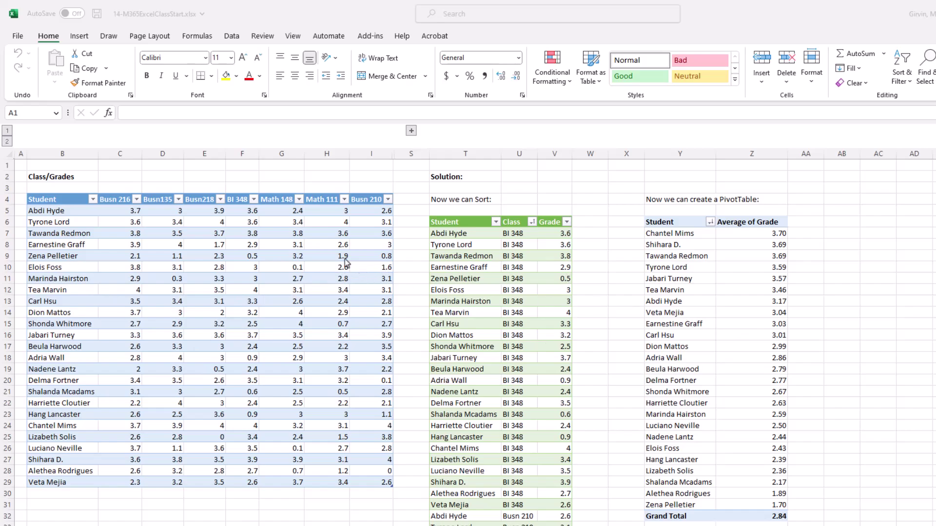
Focus the workbook and review the Data sorting and Insert table tools for the green solution table
left_click(232, 39)
left_click(230, 38)
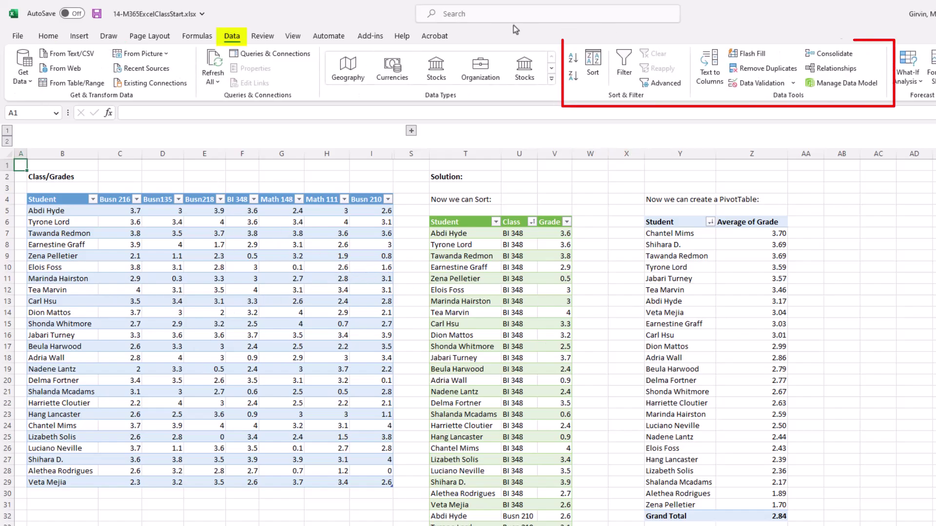
left_click(73, 37)
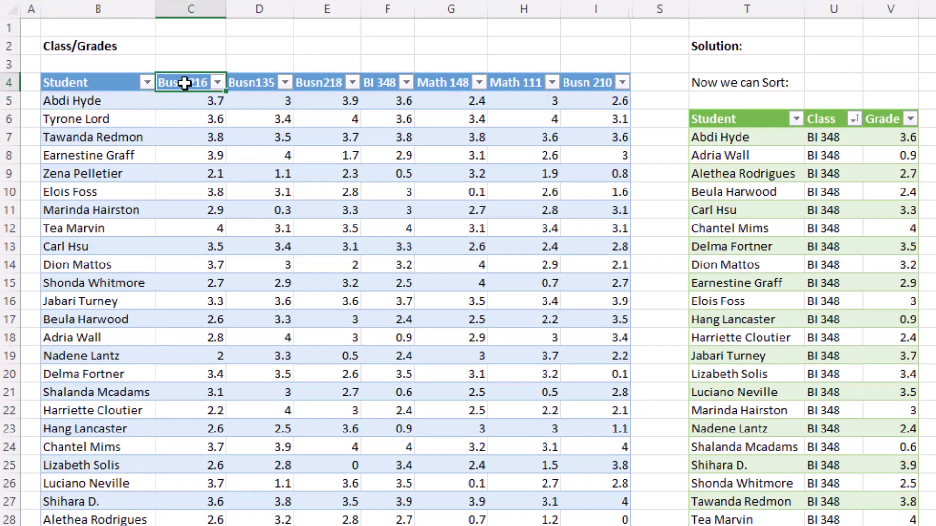
Sort the green Student/Class/Grade table A to Z by Student
left_click(189, 100)
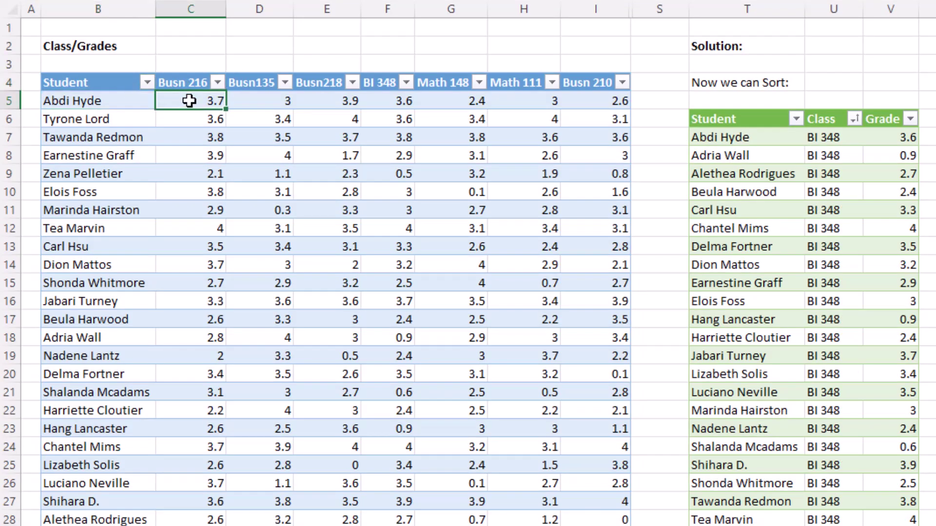
left_click(112, 101)
left_click(239, 86)
left_click(240, 100)
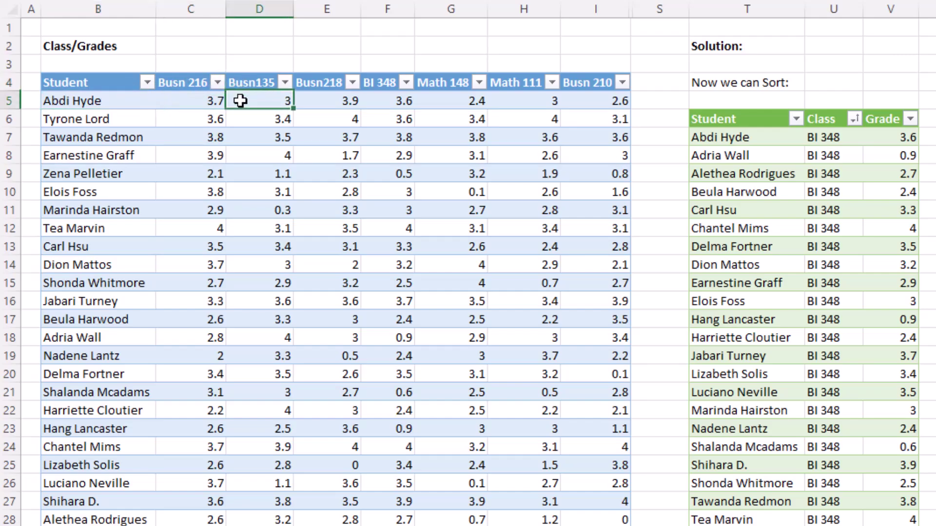
left_click(796, 119)
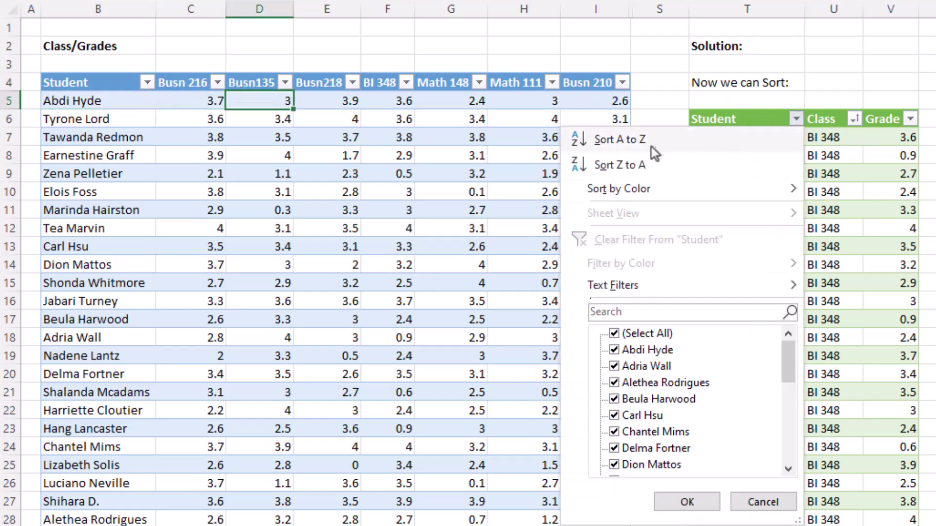
left_click(634, 141)
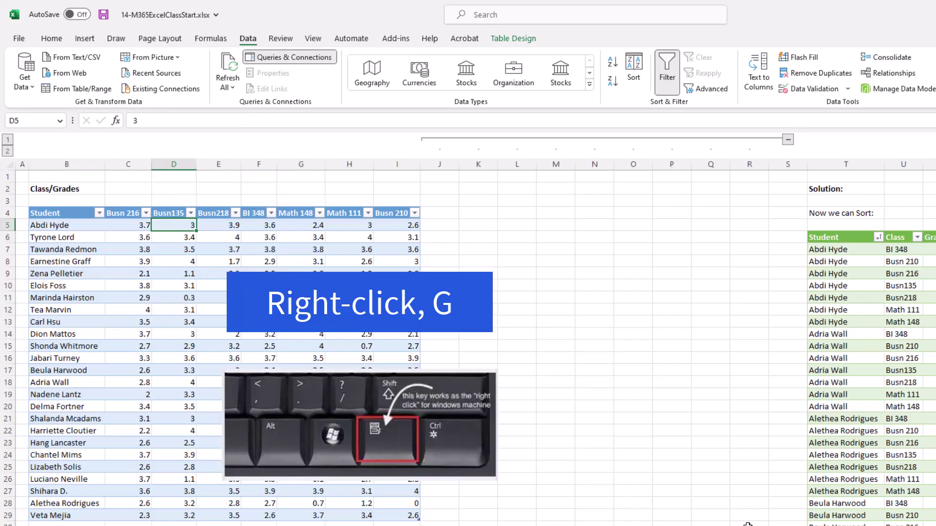
Load the grades crosstab into Power Query from Table/Range and name the query GradesUnpivoted
key("Menu")
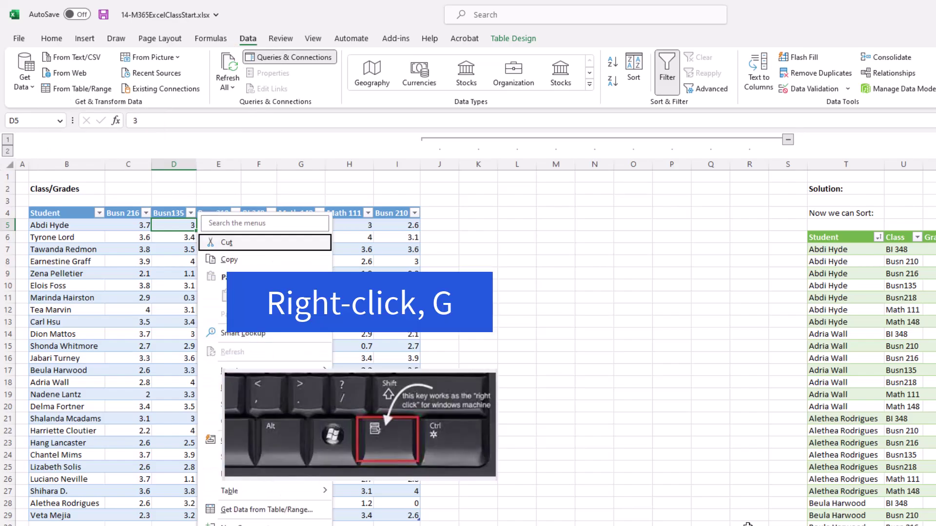
key("g")
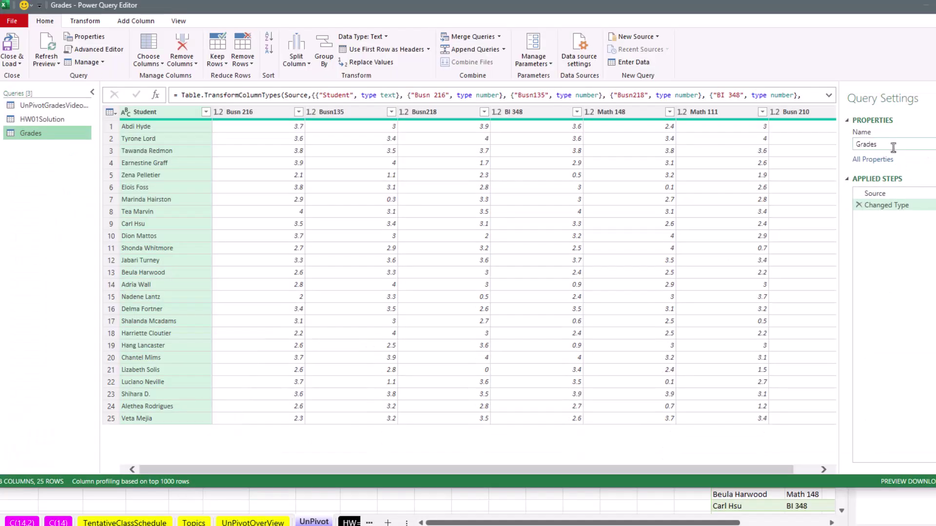
left_click(891, 145)
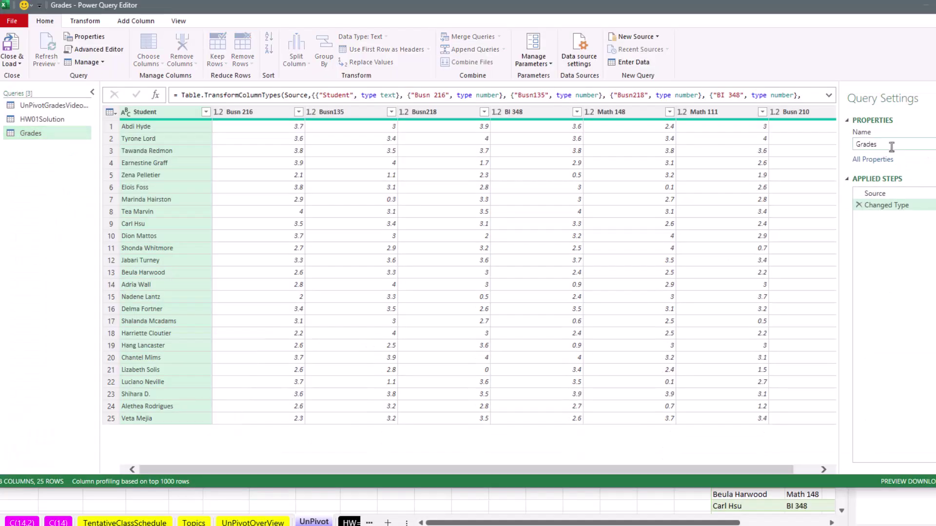
type("Unpivoted")
key("Return")
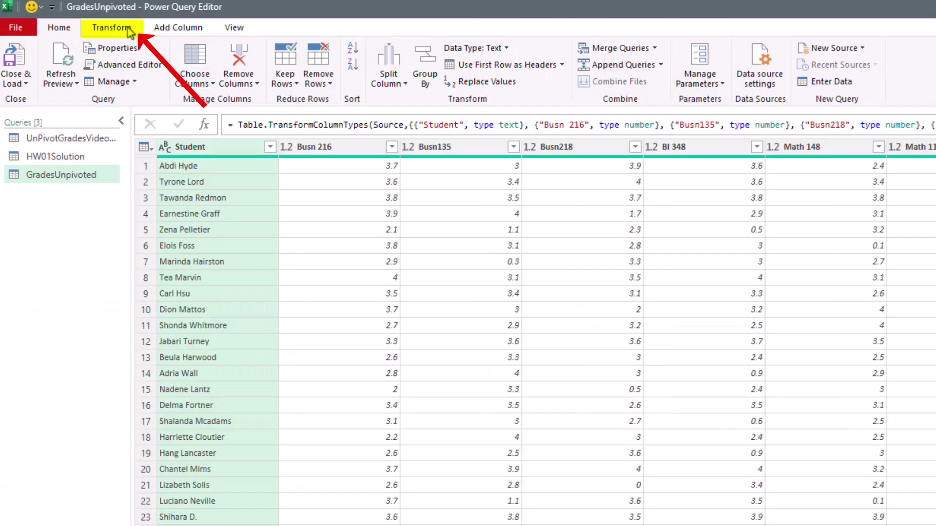
Unpivot every column except Student in the GradesUnpivoted query
left_click(99, 24)
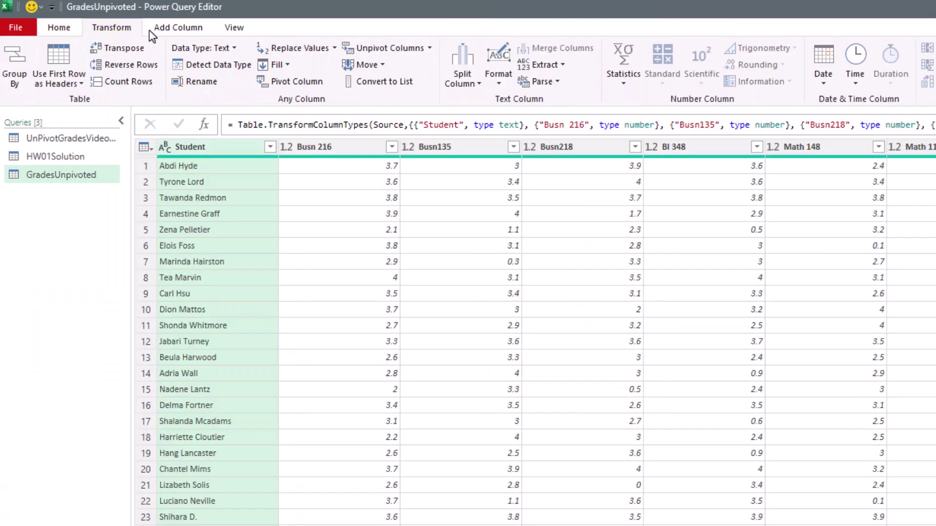
left_click(429, 48)
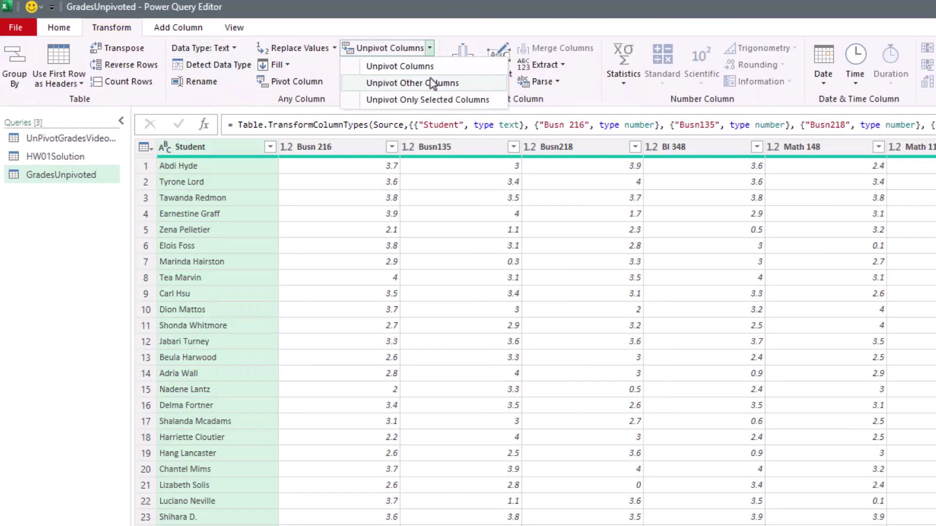
key("Escape")
right_click(240, 150)
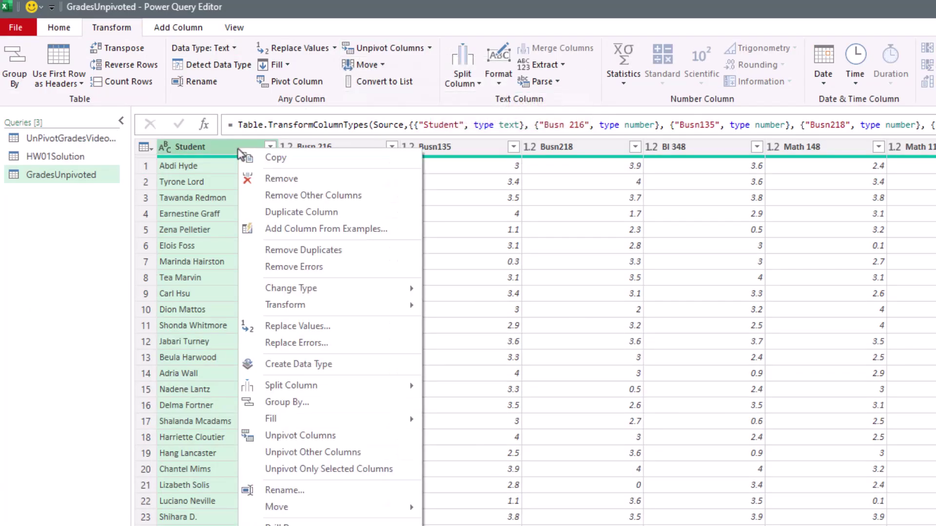
left_click(298, 457)
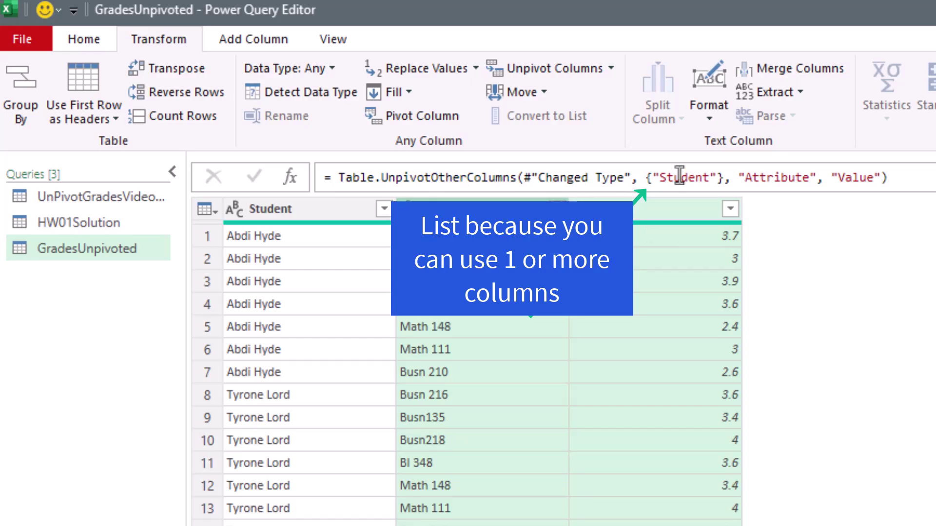
Rename the unpivoted Attribute and Value columns to Class and Grade in the step formula
left_click(778, 176)
double_click(777, 177)
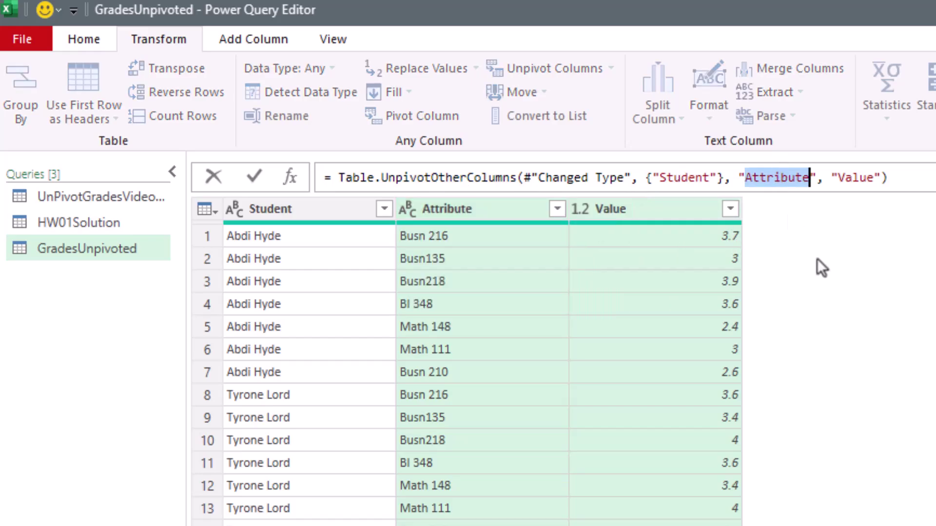
type("Cl")
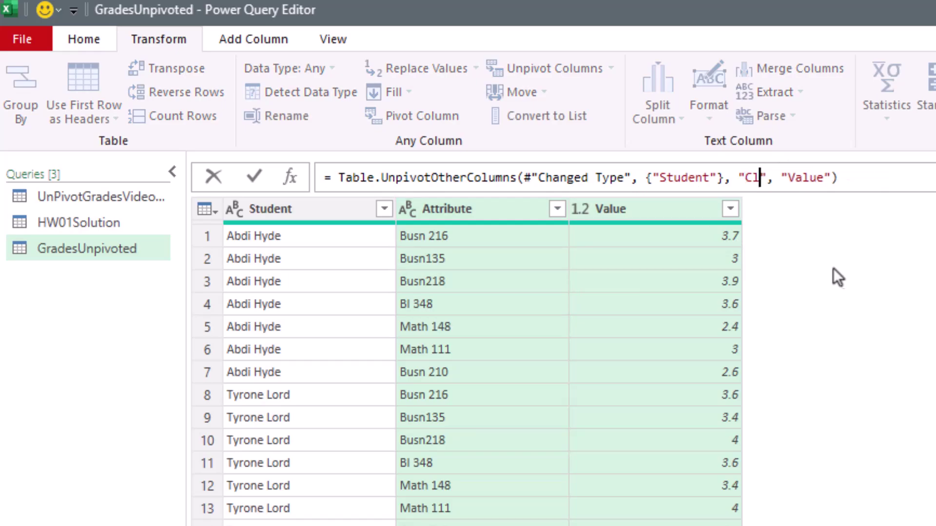
type("ass")
double_click(827, 178)
type("Grade")
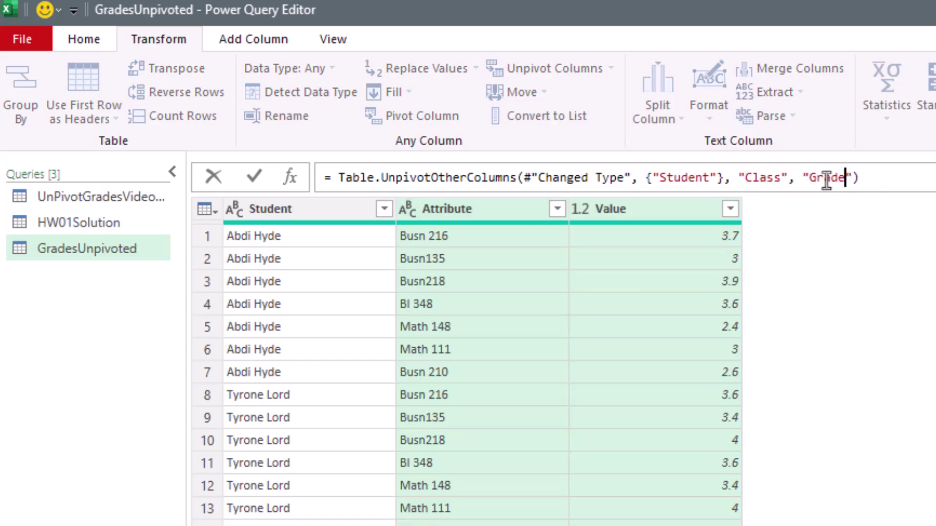
key("Return")
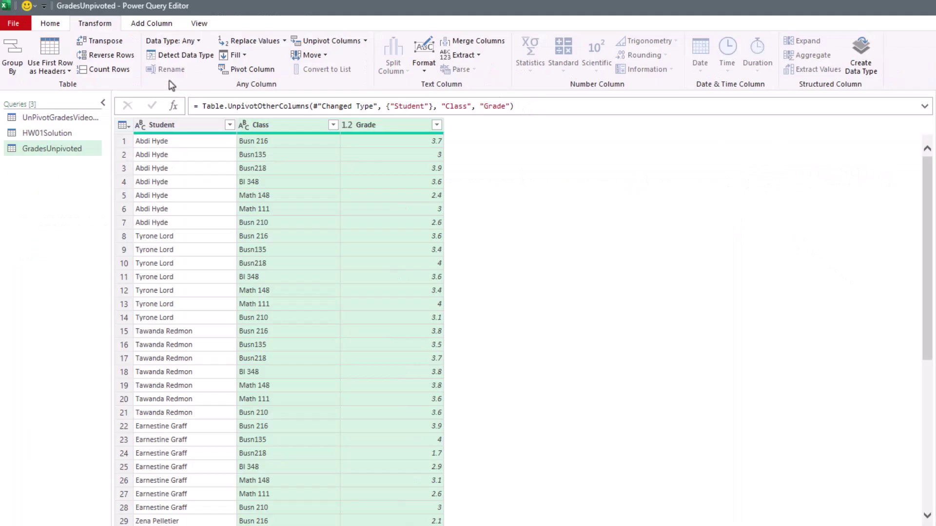
Close & Load the query as a table on the existing worksheet at cell K4
left_click(51, 28)
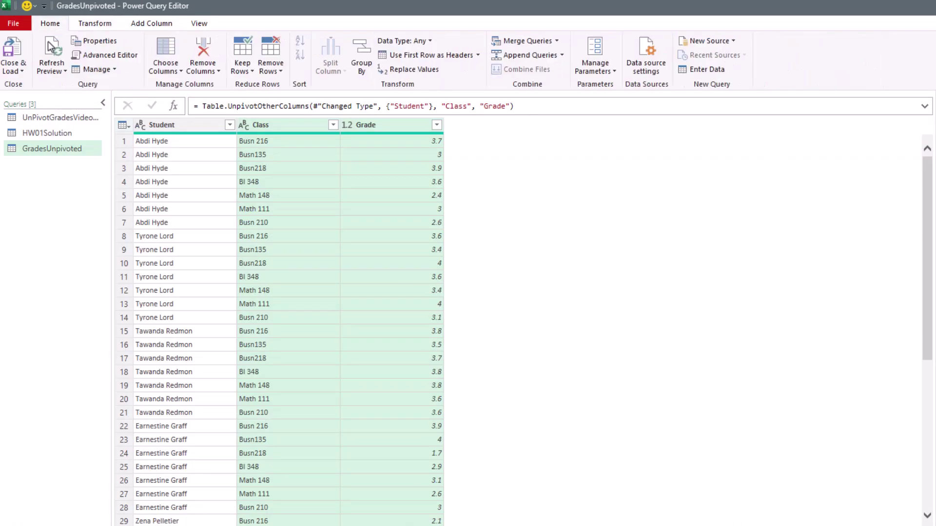
left_click(22, 72)
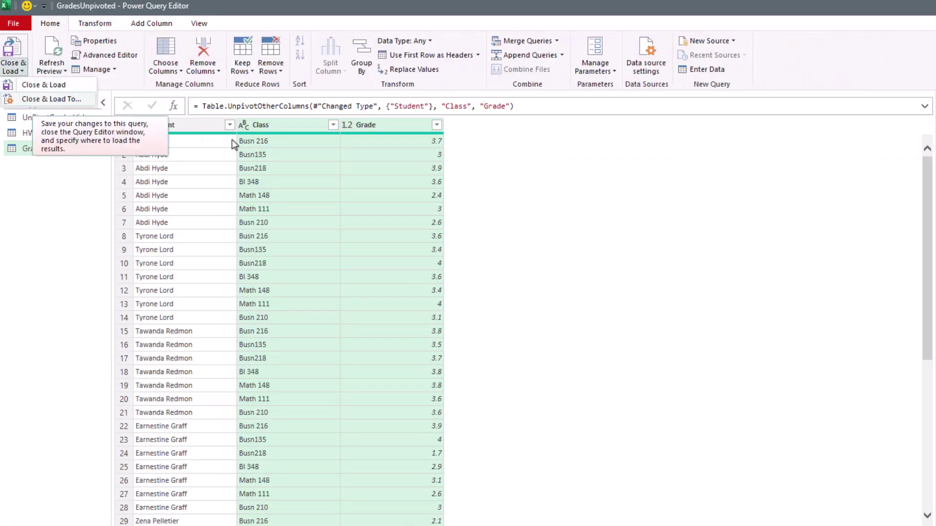
left_click(49, 99)
left_click(569, 248)
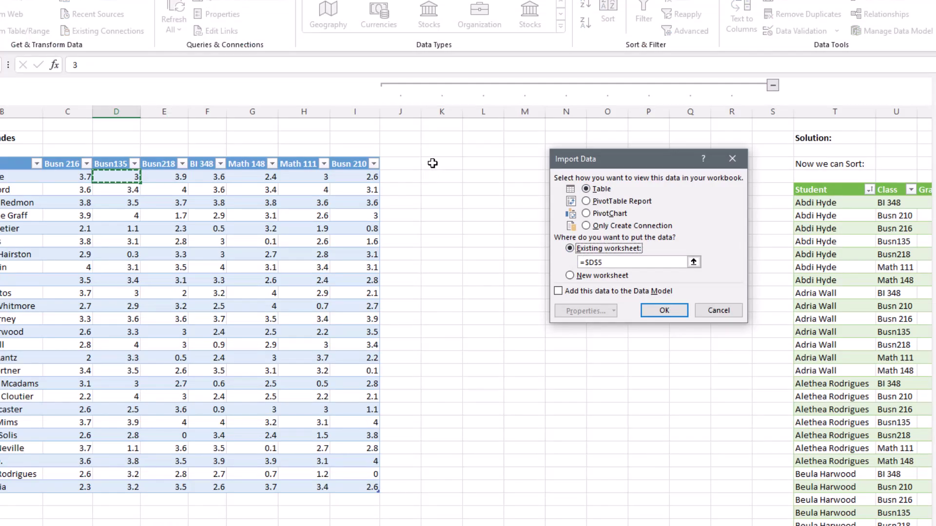
left_click(432, 163)
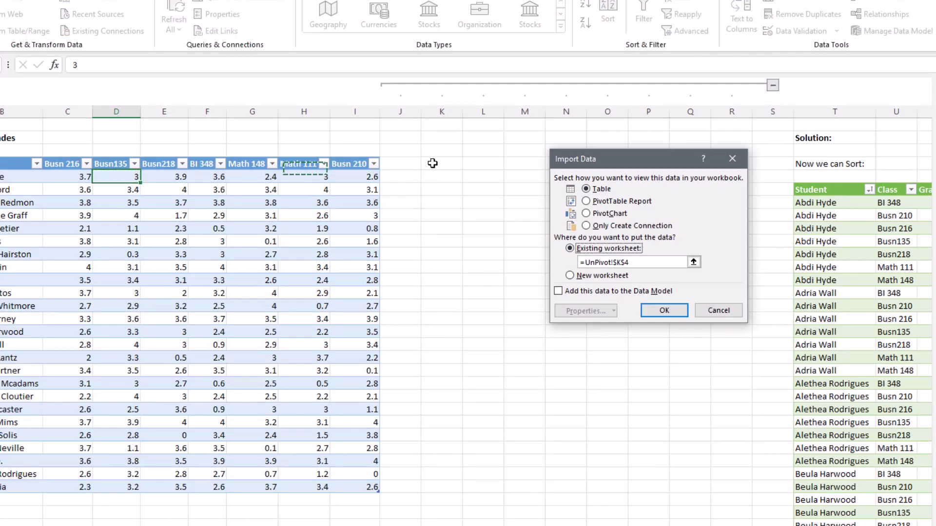
left_click(674, 312)
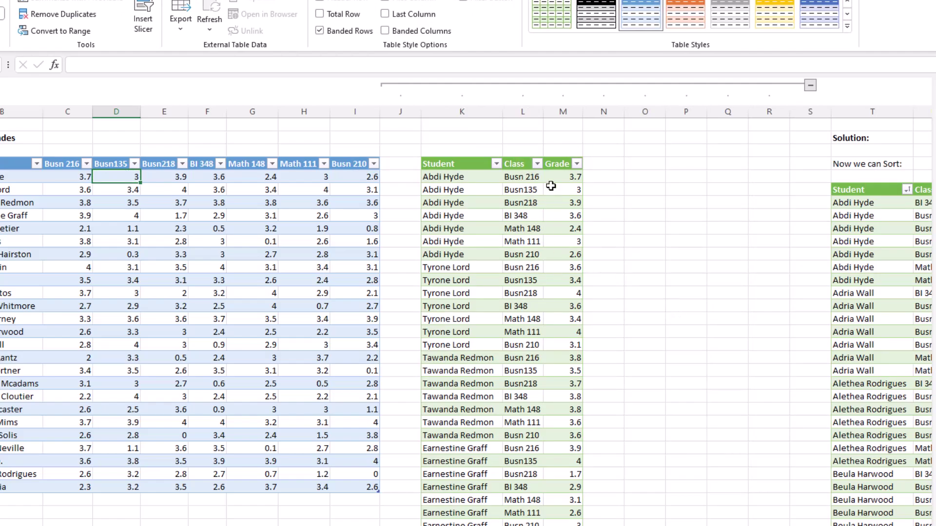
Sort the loaded GradesUnpivoted table A to Z by Class so BI 348 rows come first
left_click(536, 164)
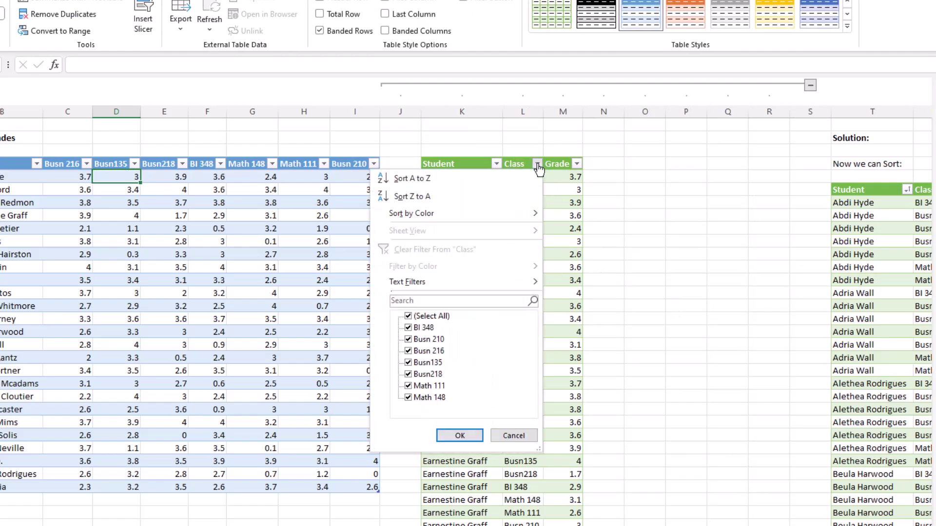
left_click(438, 184)
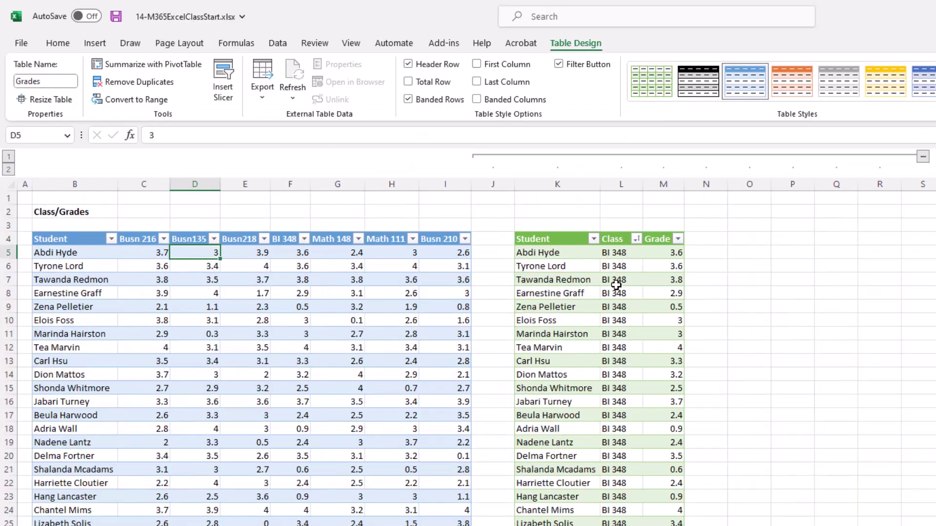
left_click(518, 177)
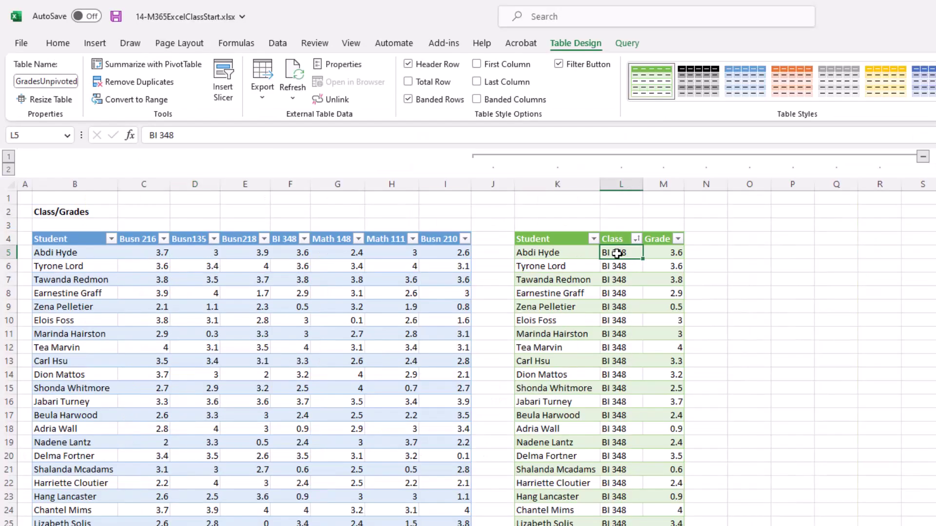
left_click(95, 43)
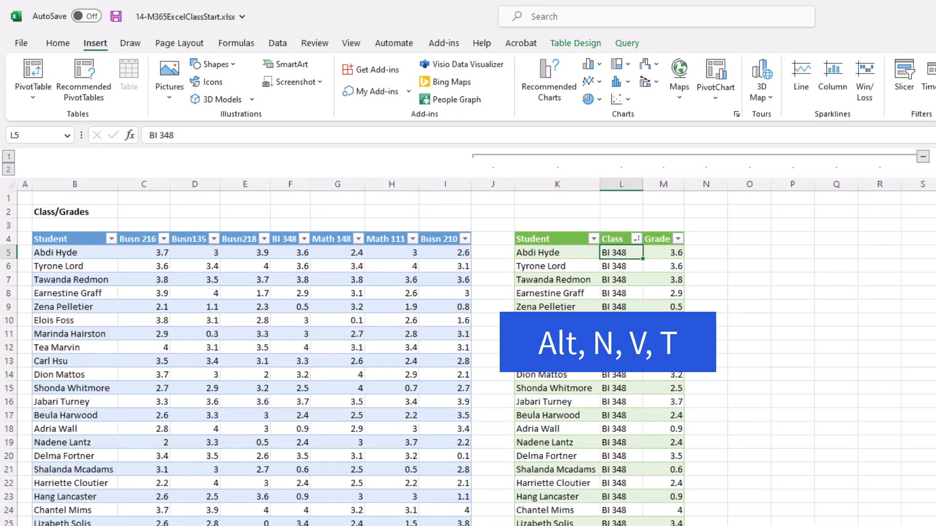
Insert a PivotTable from GradesUnpivoted on the existing worksheet at cell O4
key("alt")
key("n")
key("v")
key("t")
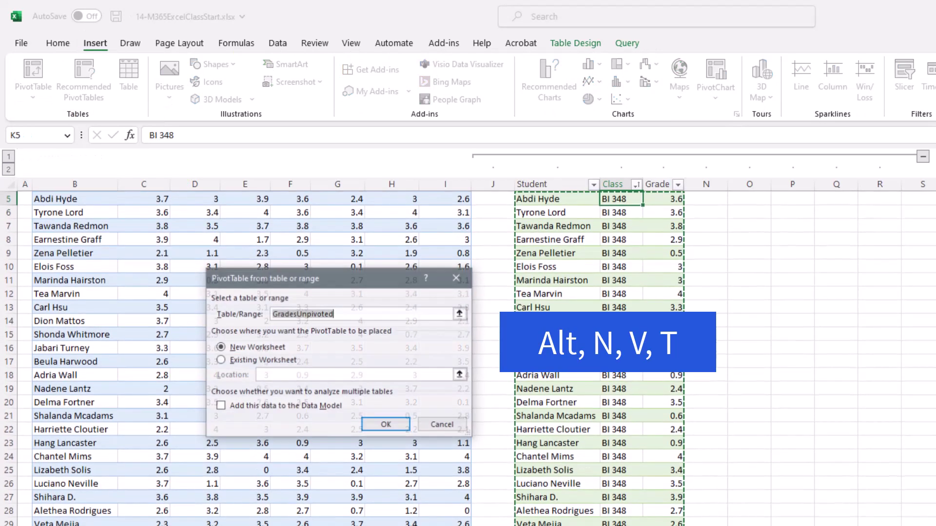
left_click(221, 360)
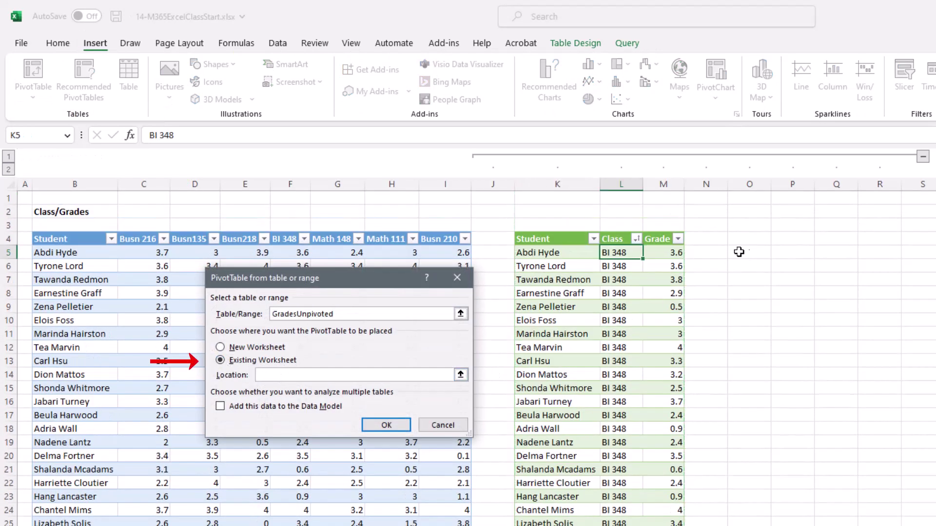
left_click(737, 236)
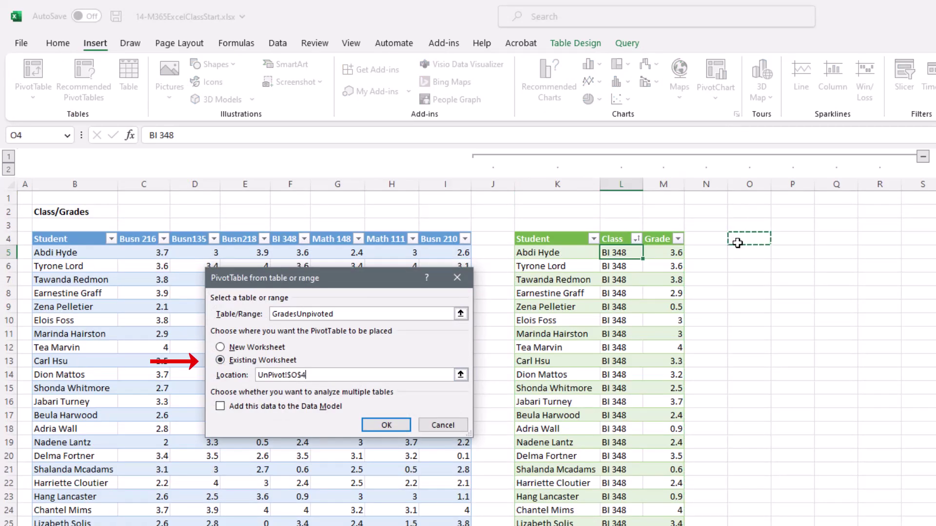
left_click(388, 425)
Add Student as rows and Grade as values summarized by Average, giving a 2.84 grand total
left_click(682, 107)
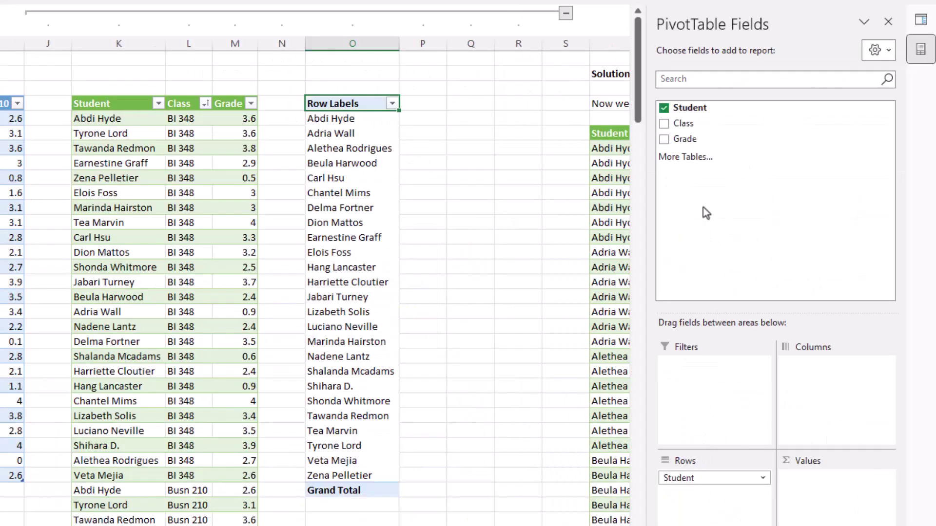
left_click_drag(677, 139, 799, 413)
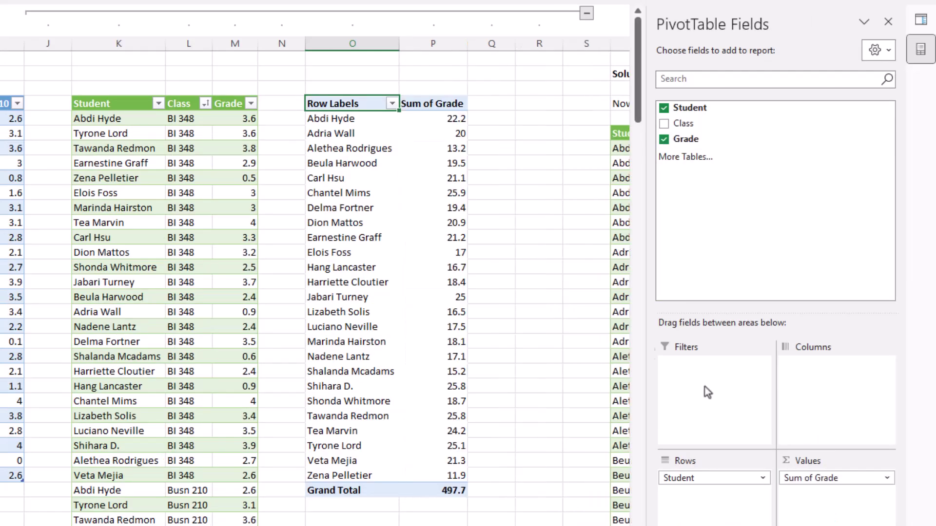
right_click(417, 159)
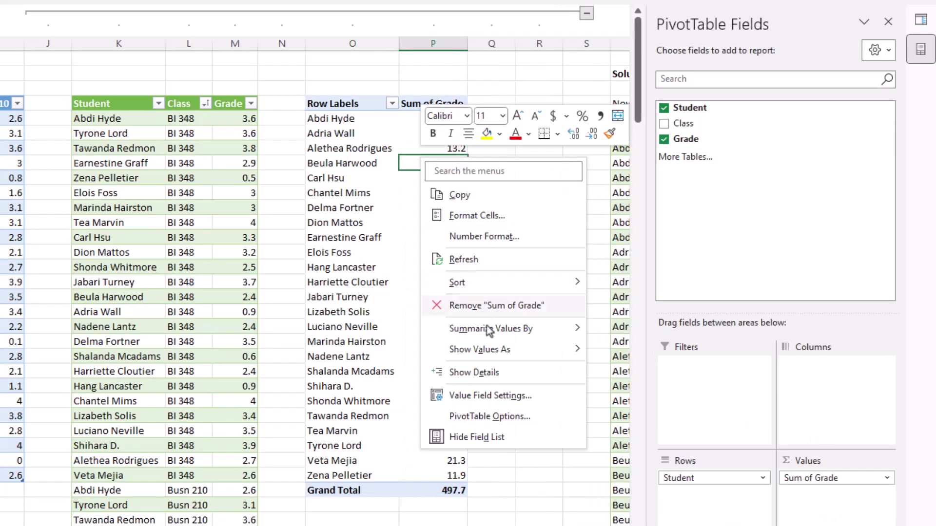
mouse_move(489, 336)
left_click(632, 372)
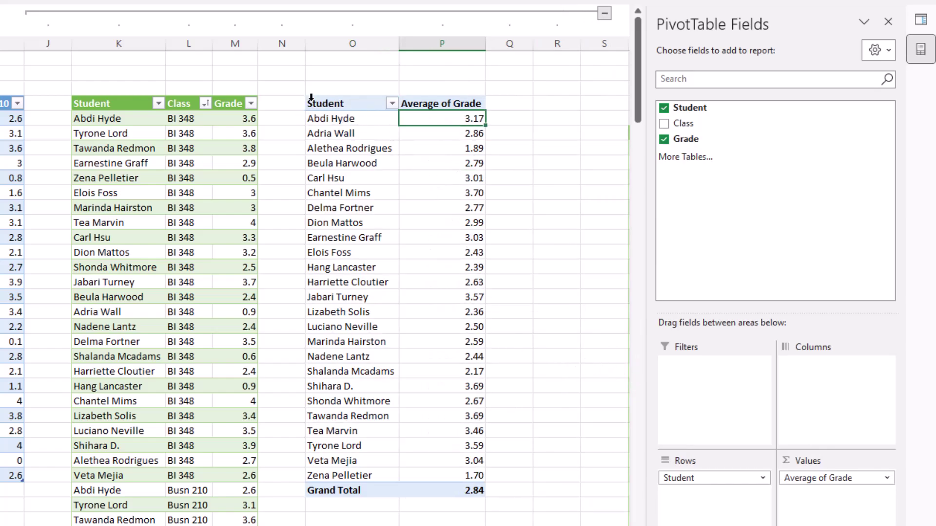
mouse_move(458, 466)
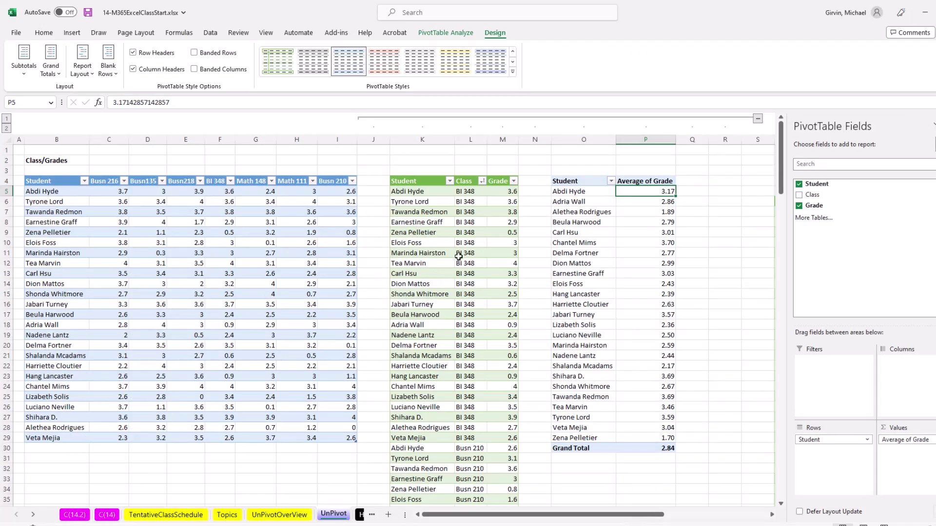
double_click(33, 515)
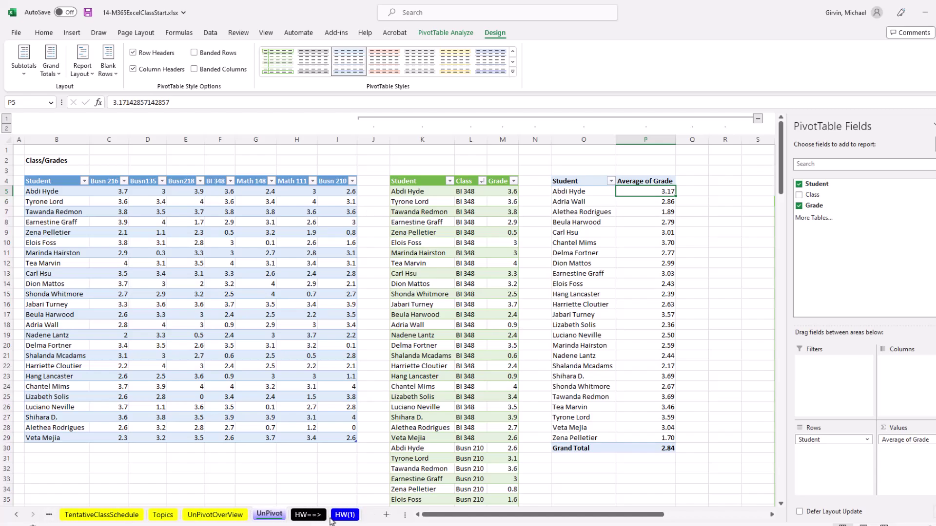
left_click(345, 514)
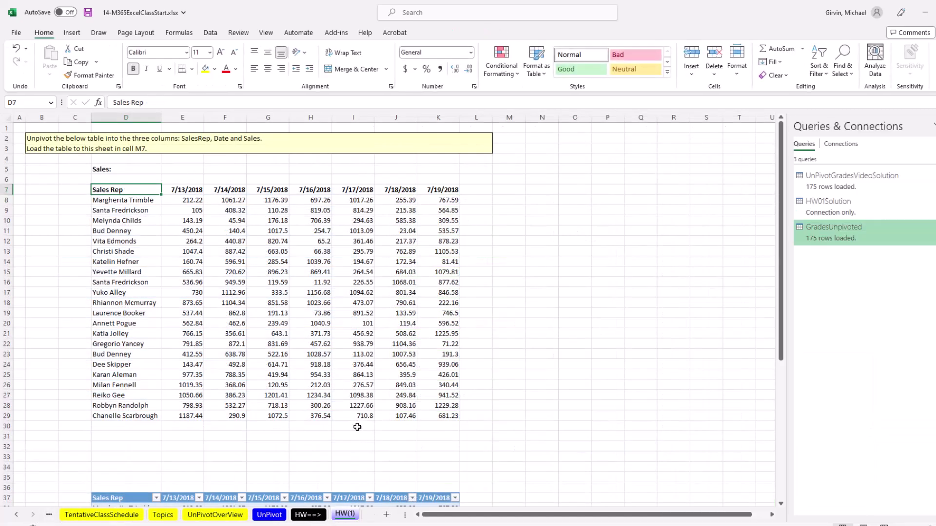
left_click(269, 516)
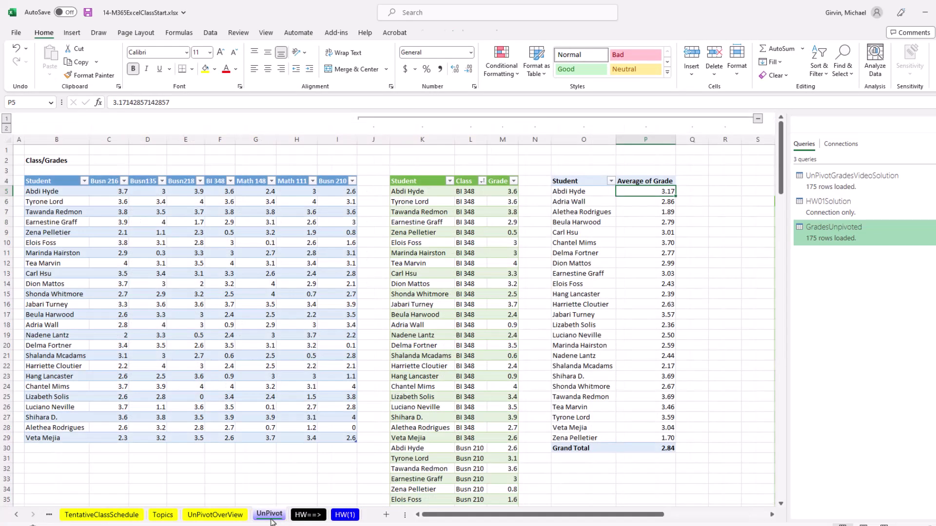